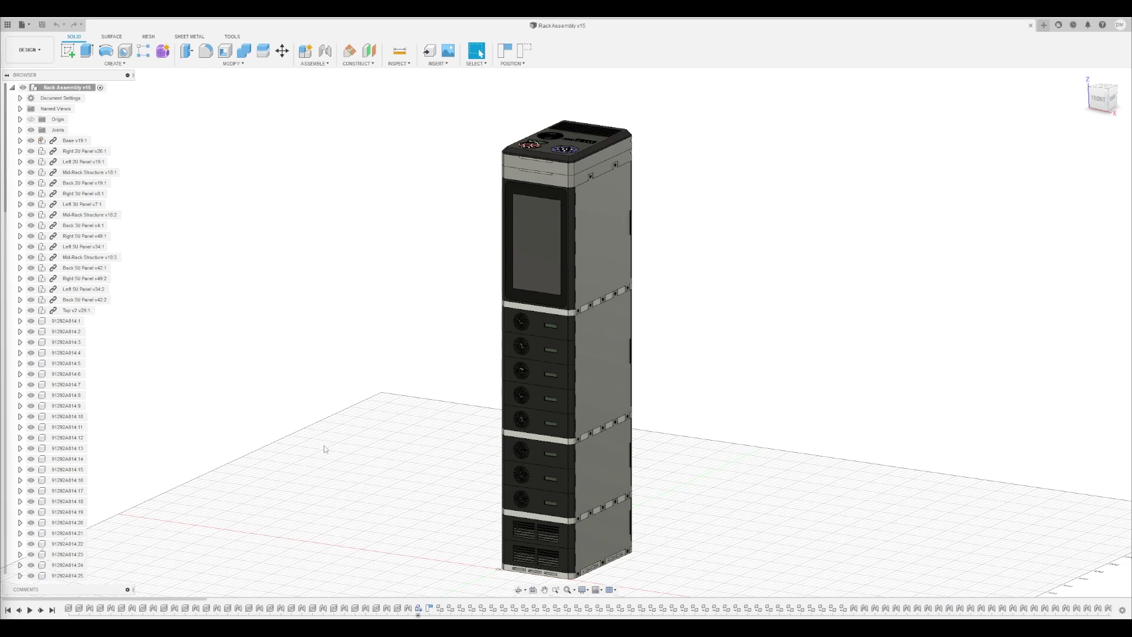
# Examine the complete rack assembly from the front, side and above
pyautogui.moveTo(324, 450); pyautogui.dragTo(629, 455)
pyautogui.press('Escape')
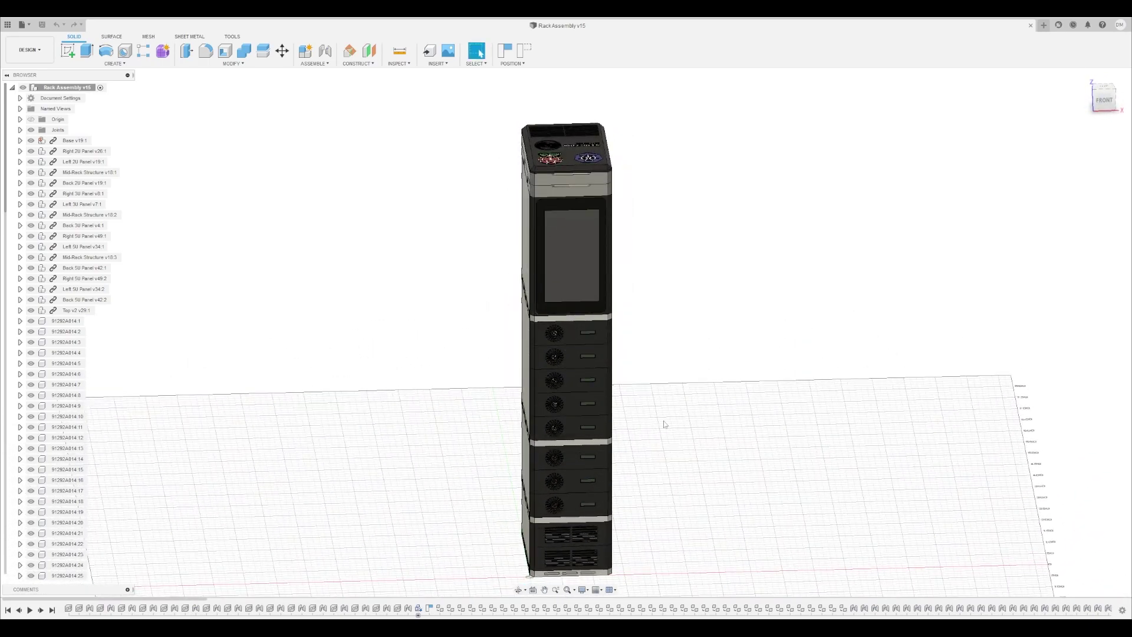
pyautogui.moveTo(663, 420); pyautogui.dragTo(730, 397)
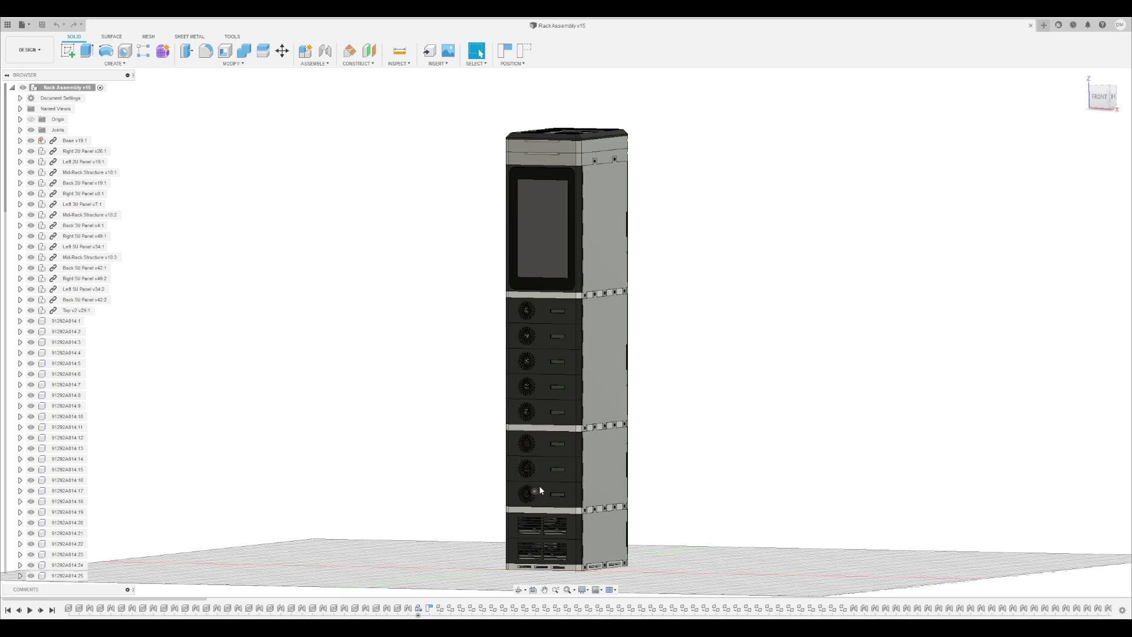
pyautogui.moveTo(745, 457); pyautogui.dragTo(726, 475)
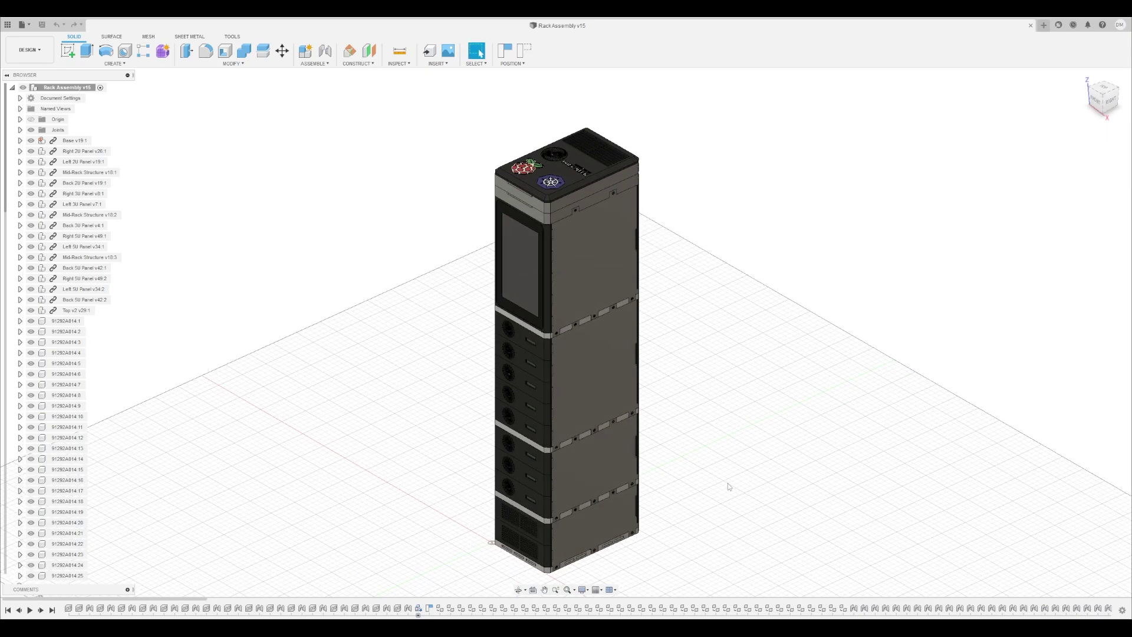
pyautogui.press('Escape')
pyautogui.press('F4')
pyautogui.moveTo(715, 470); pyautogui.dragTo(440, 458)
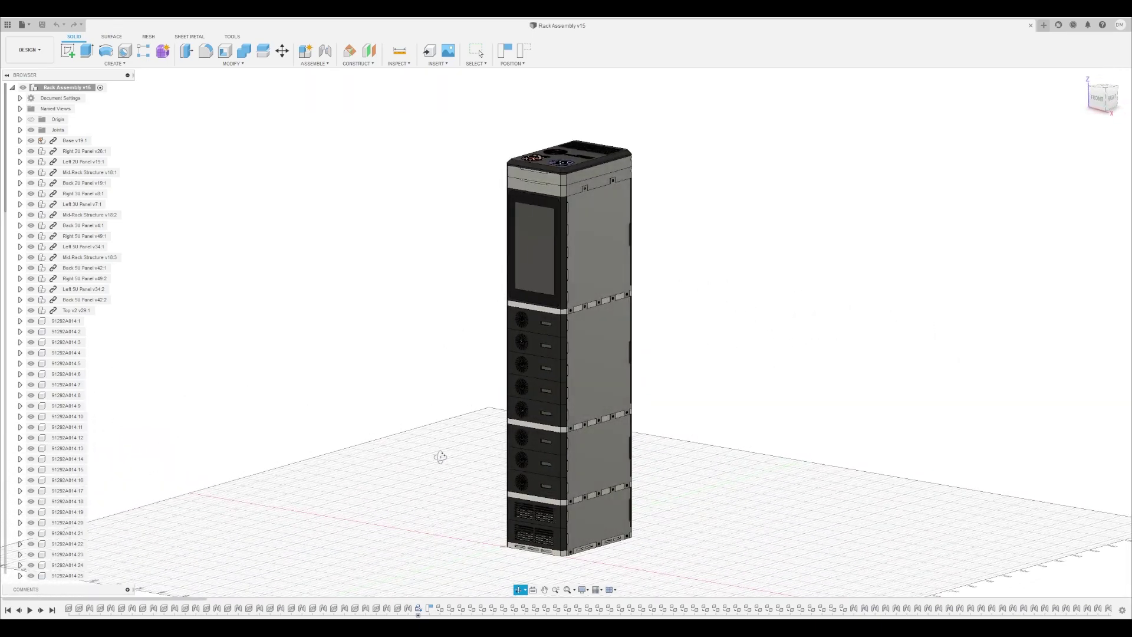
pyautogui.press('Escape')
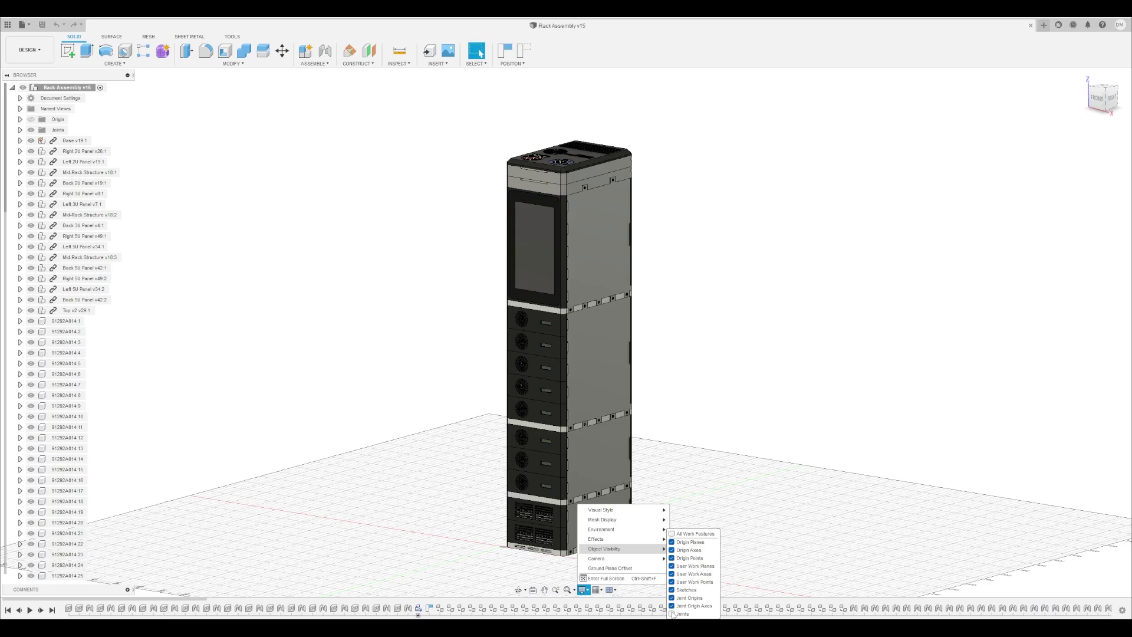
# Turn on the visibility of joints in the rack assembly
pyautogui.click(672, 614)
pyautogui.moveTo(733, 452); pyautogui.dragTo(767, 460)
pyautogui.press('Escape')
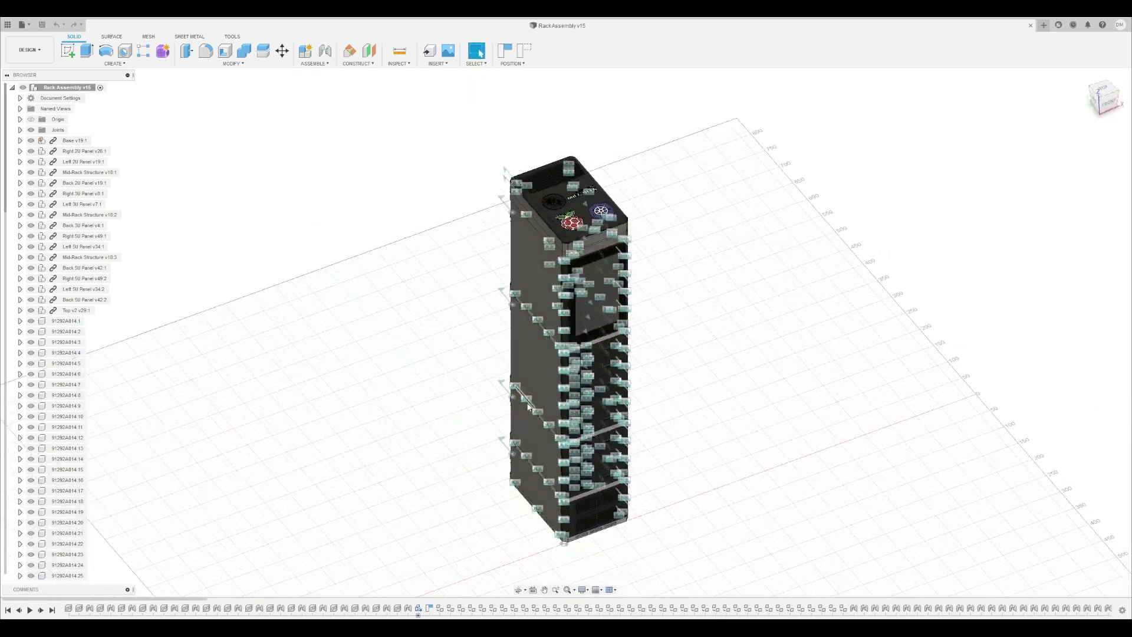
# Swing open the uppermost back panel of the rack by changing the rotation of its hinge joint
pyautogui.scroll(5, 518, 391)
pyautogui.moveTo(434, 427); pyautogui.dragTo(494, 440)
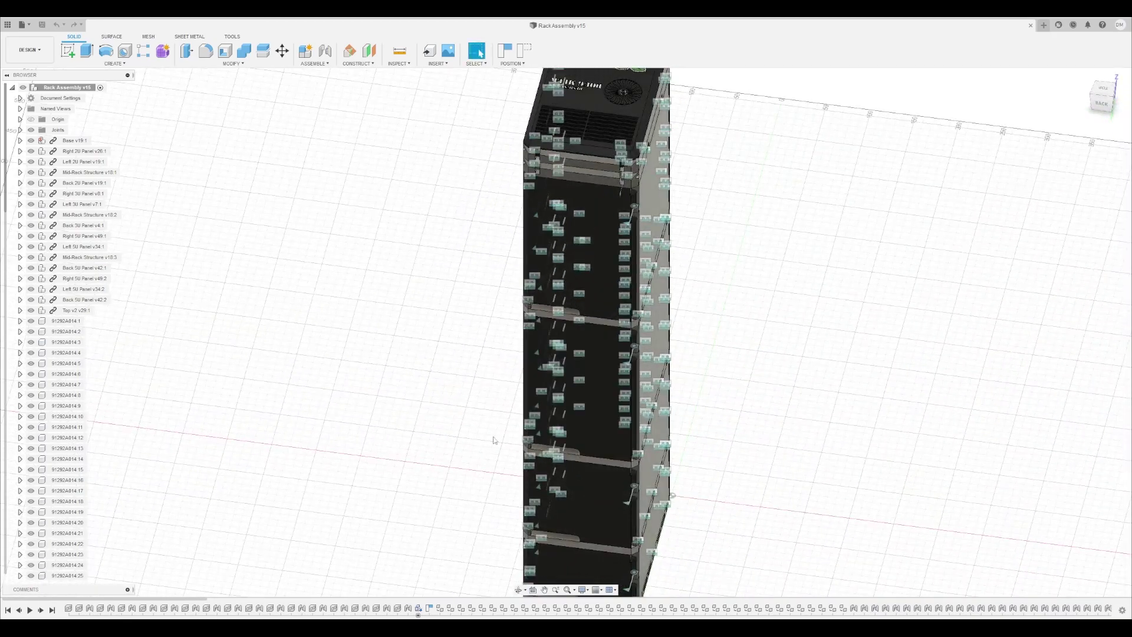
pyautogui.doubleClick(628, 226)
pyautogui.moveTo(681, 231); pyautogui.dragTo(713, 222)
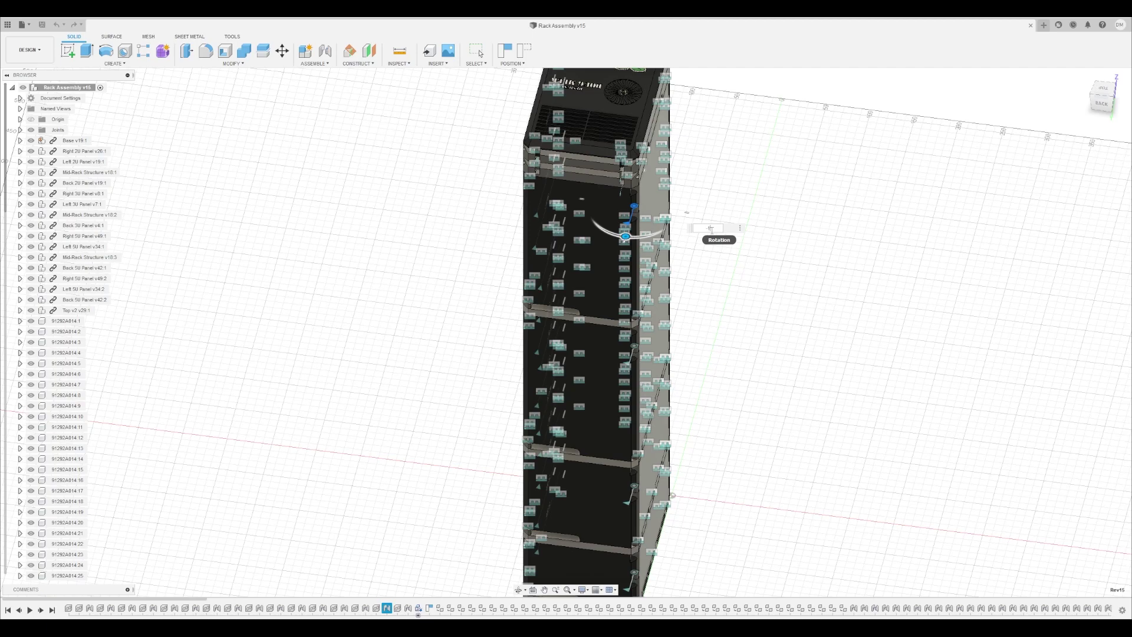
pyautogui.press('Return')
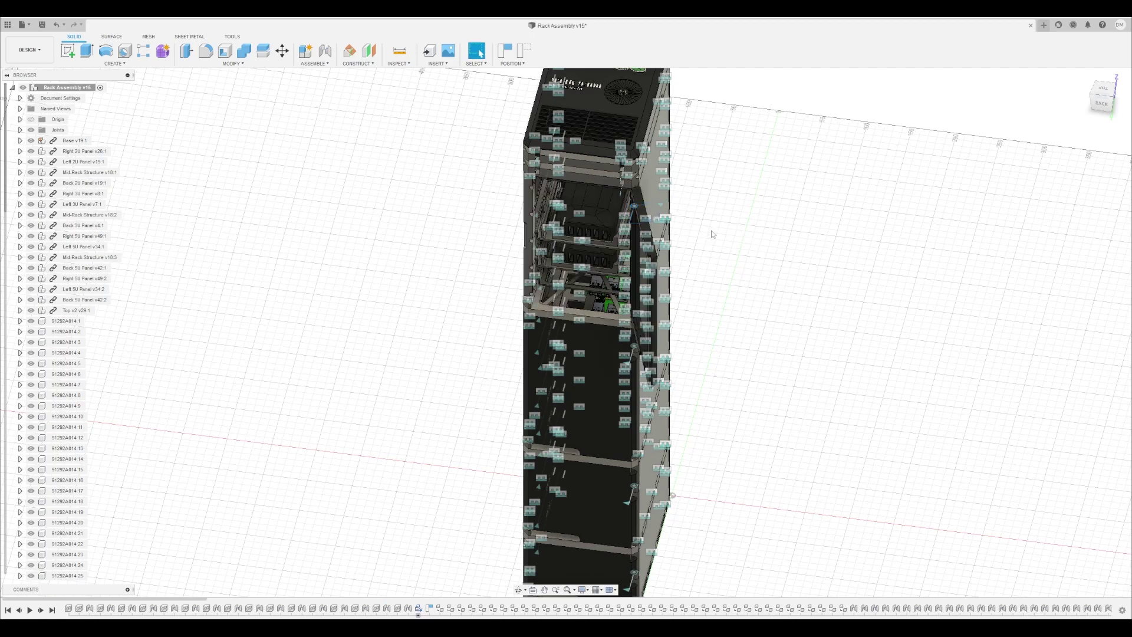
# Swing open the second back panel from the top by rotating its hinge joint
pyautogui.moveTo(814, 382); pyautogui.dragTo(928, 306)
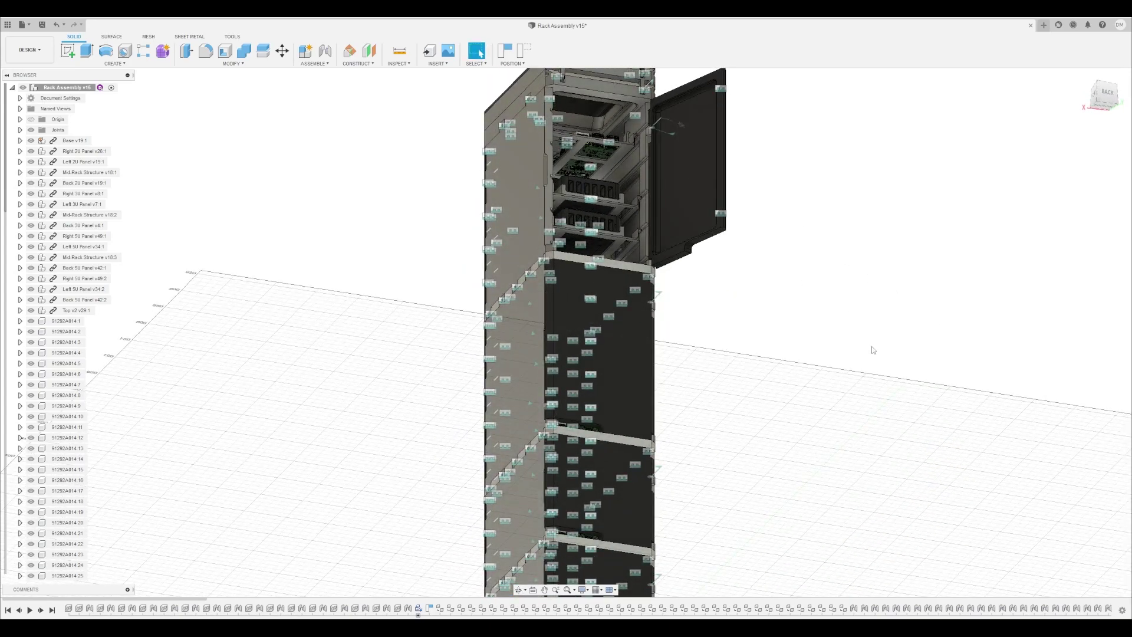
pyautogui.moveTo(873, 350); pyautogui.dragTo(826, 379)
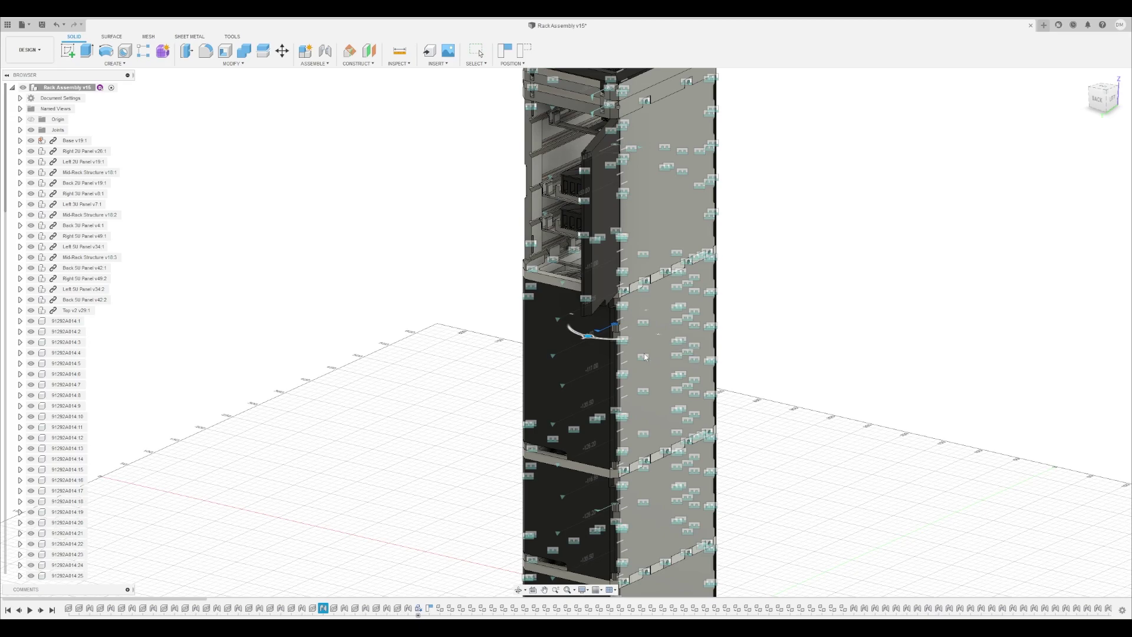
pyautogui.moveTo(415, 456); pyautogui.dragTo(598, 446)
pyautogui.moveTo(766, 516); pyautogui.dragTo(648, 335)
pyautogui.press('Escape')
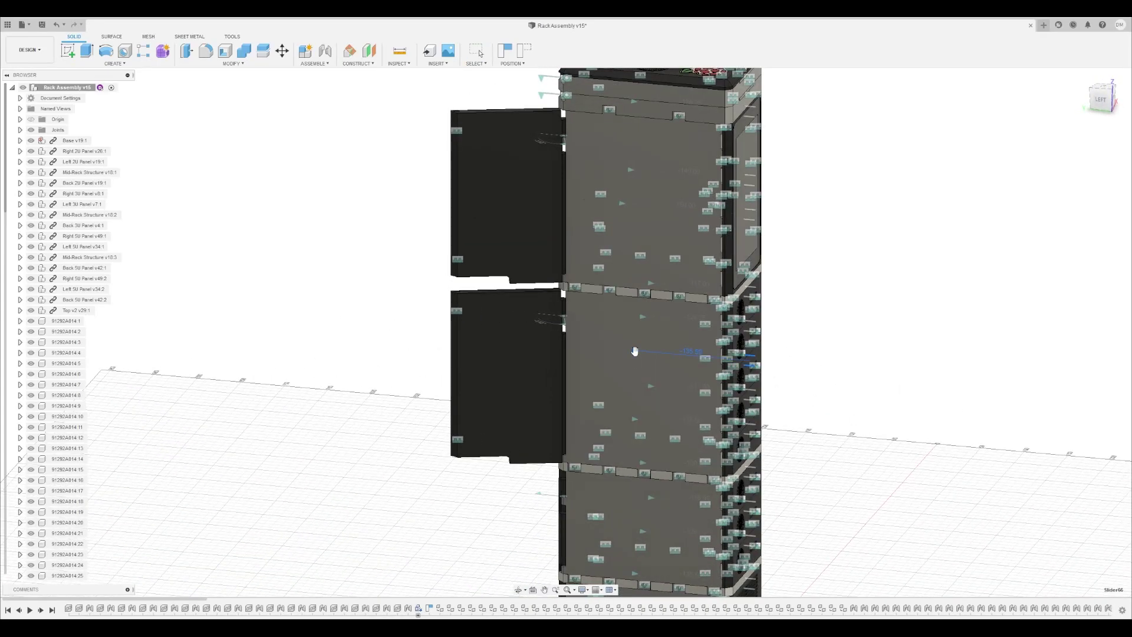
# Slide a circuit-board tray out of the front of the five-tray section by setting its slider joint to 60 mm
pyautogui.write('60')
pyautogui.press('Tab')
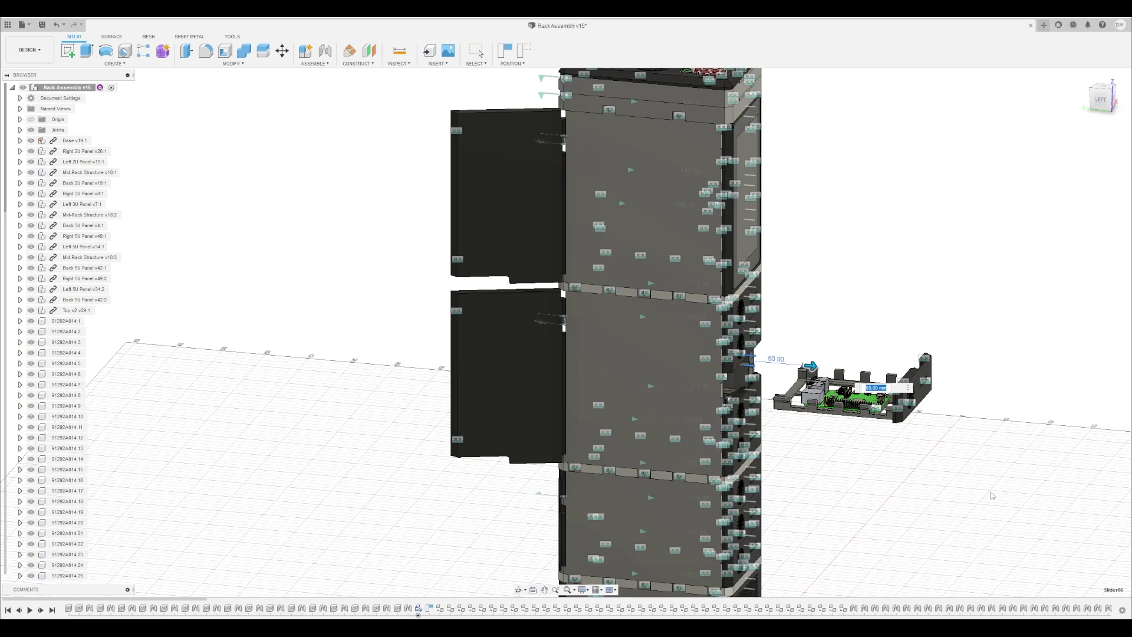
pyautogui.press('Return')
pyautogui.moveTo(926, 515); pyautogui.dragTo(783, 470)
pyautogui.scroll(5, 963, 442)
pyautogui.press('Escape')
pyautogui.scroll(-5, 1025, 511)
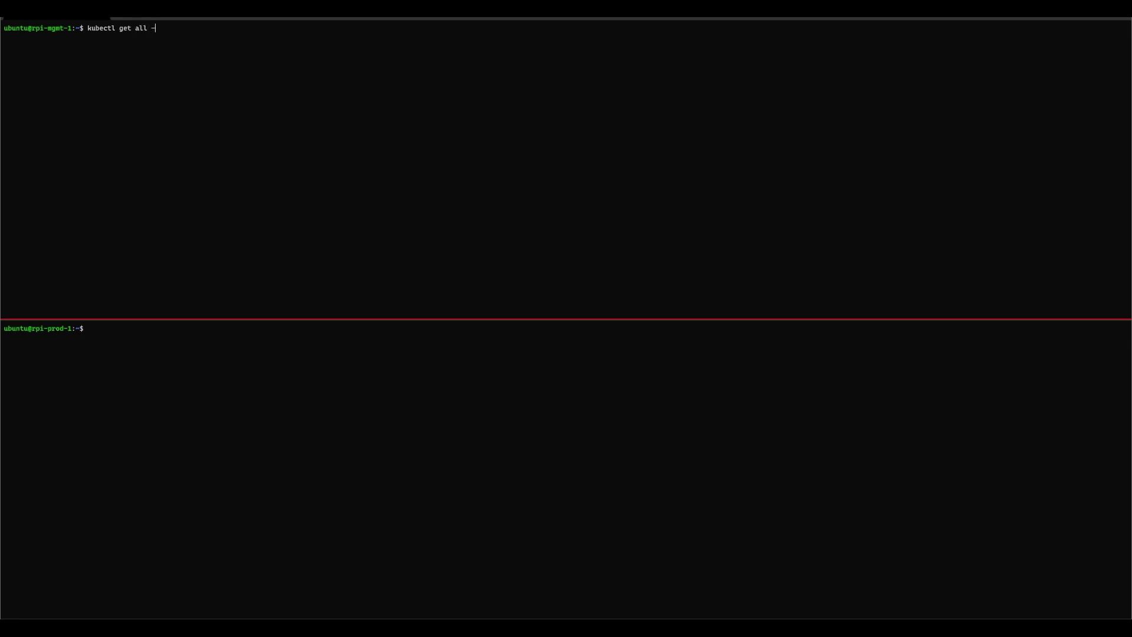
# Switch to the terminal and list all resources in every namespace on rpi-mgmt-1 with kubectl get all -A
pyautogui.write('A')
pyautogui.press('Return')
pyautogui.scroll(15, 341, 216)
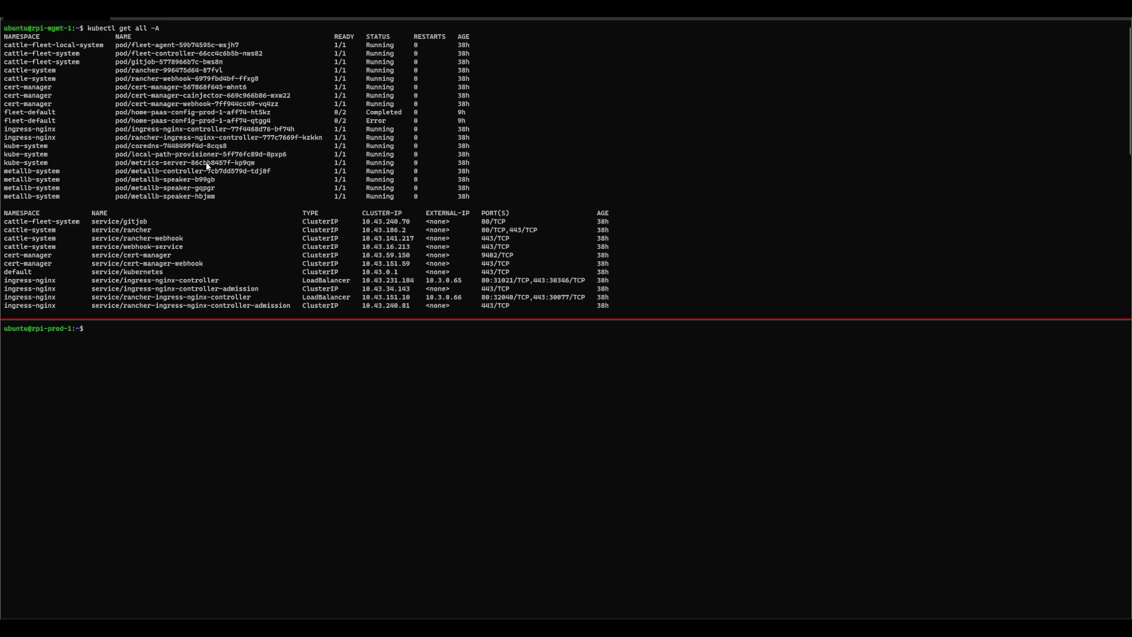
# Review the pods, services, daemon sets, deployments, replica sets and jobs listed for the rpi-mgmt-1 cluster
pyautogui.moveTo(389, 127); pyautogui.dragTo(227, 112)
pyautogui.scroll(-4, 185, 139)
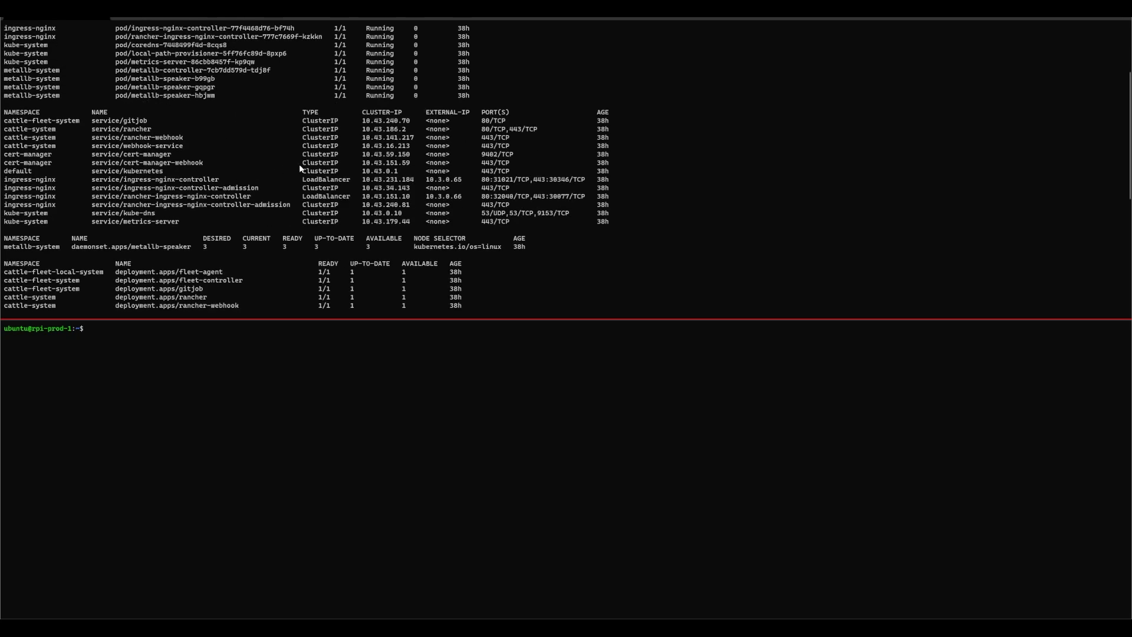
pyautogui.scroll(-2, 248, 263)
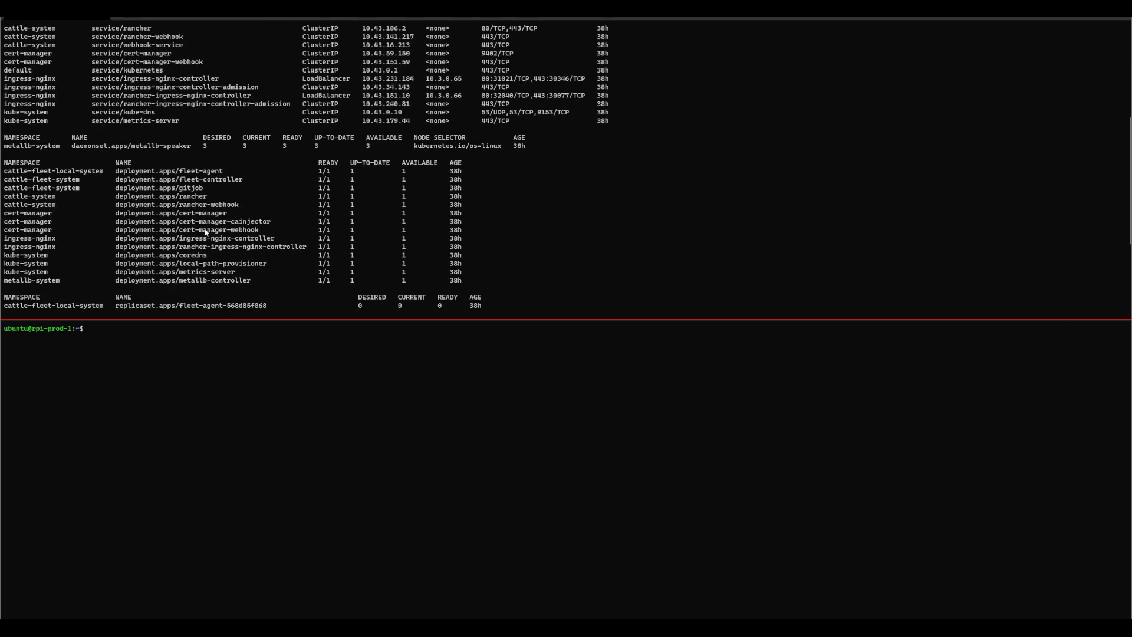
pyautogui.scroll(-6, 179, 204)
pyautogui.scroll(-2, 266, 260)
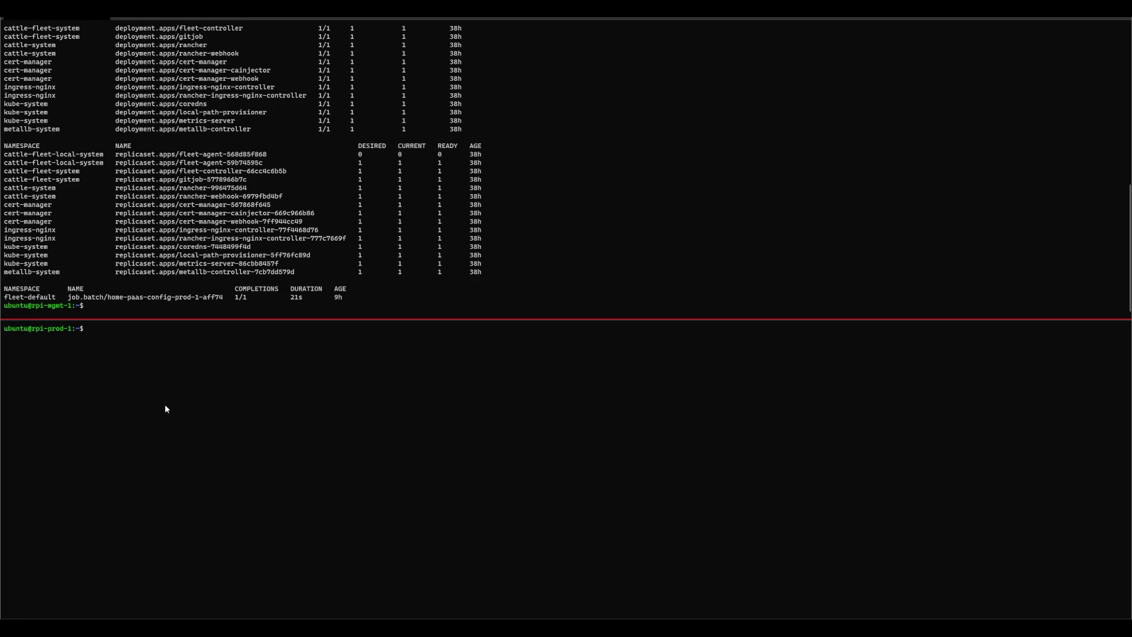
pyautogui.scroll(2, 75, 177)
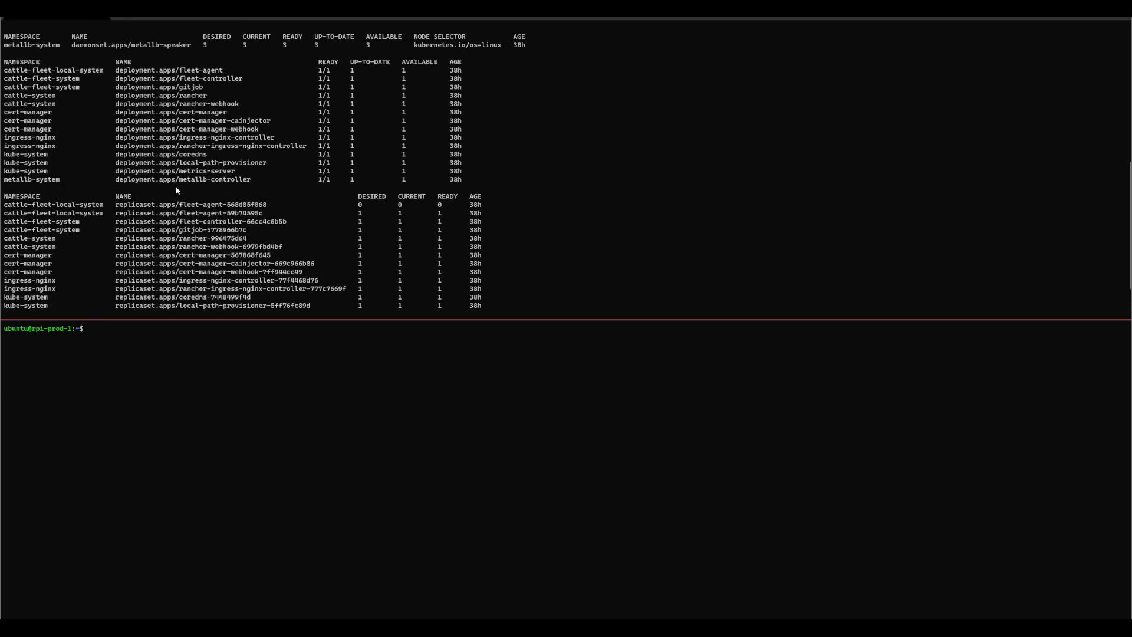
pyautogui.scroll(3, 122, 220)
pyautogui.scroll(-3, 237, 211)
pyautogui.scroll(-2, 237, 210)
pyautogui.scroll(15, 238, 217)
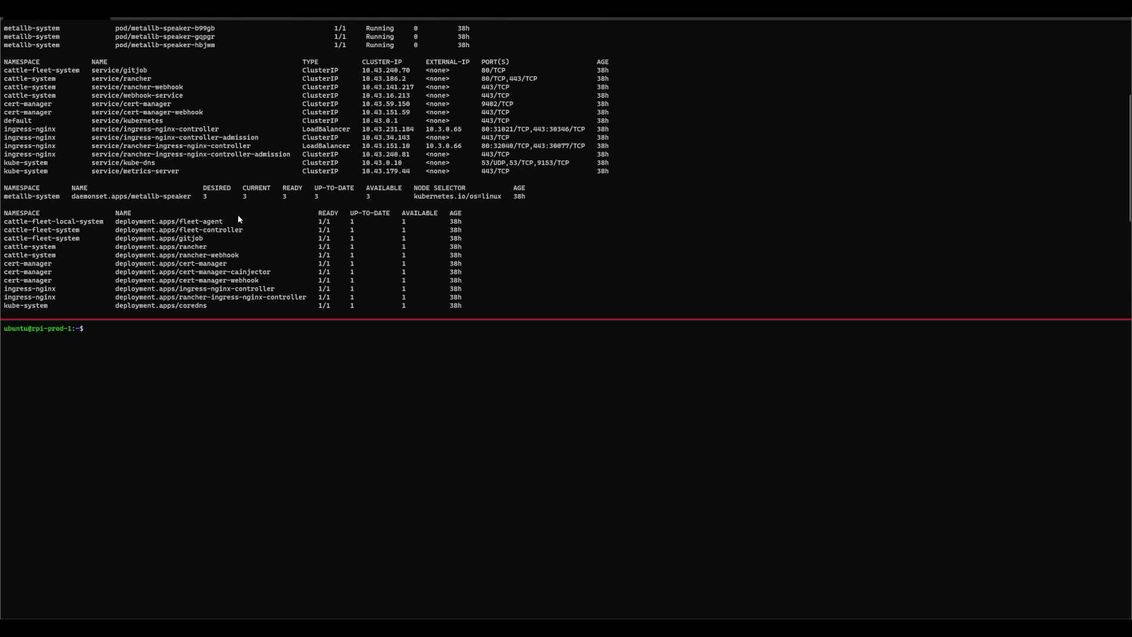
pyautogui.scroll(-15, 238, 217)
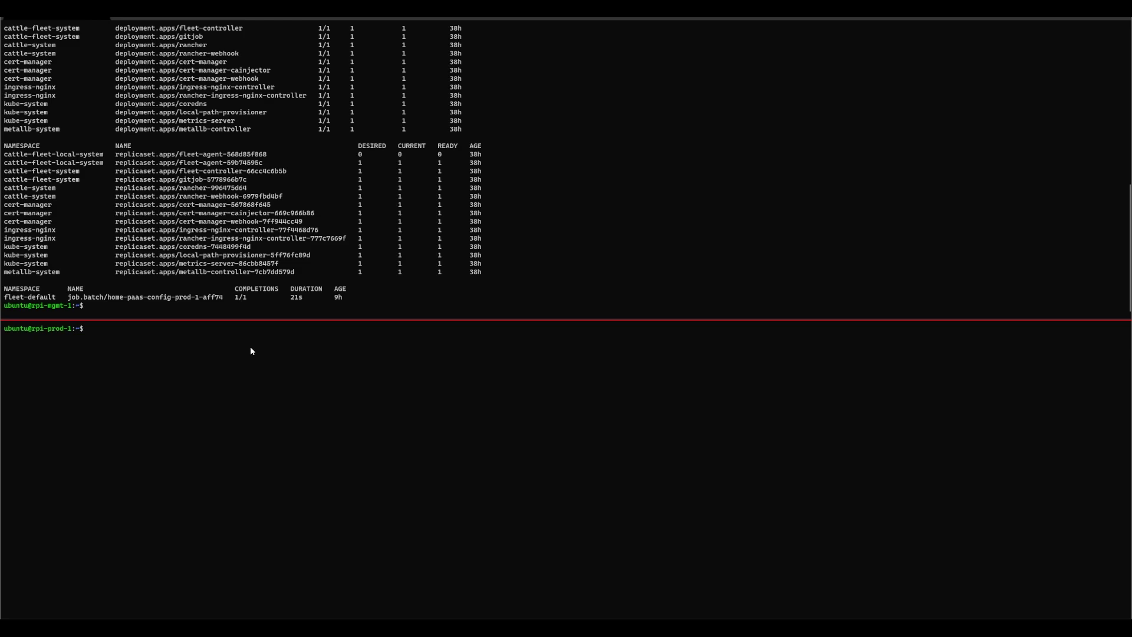
# List all resources in every namespace on rpi-prod-1 with kubectl get all -A
pyautogui.write('kubectl get all -A')
pyautogui.press('Return')
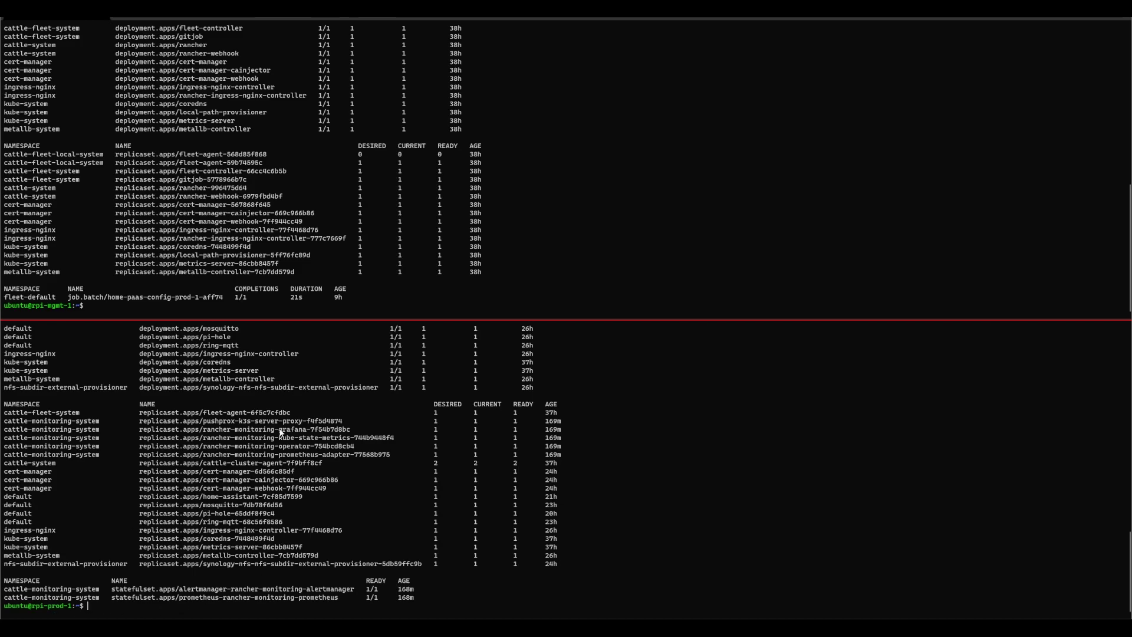
pyautogui.write('kubectl get all -A')
pyautogui.press('Return')
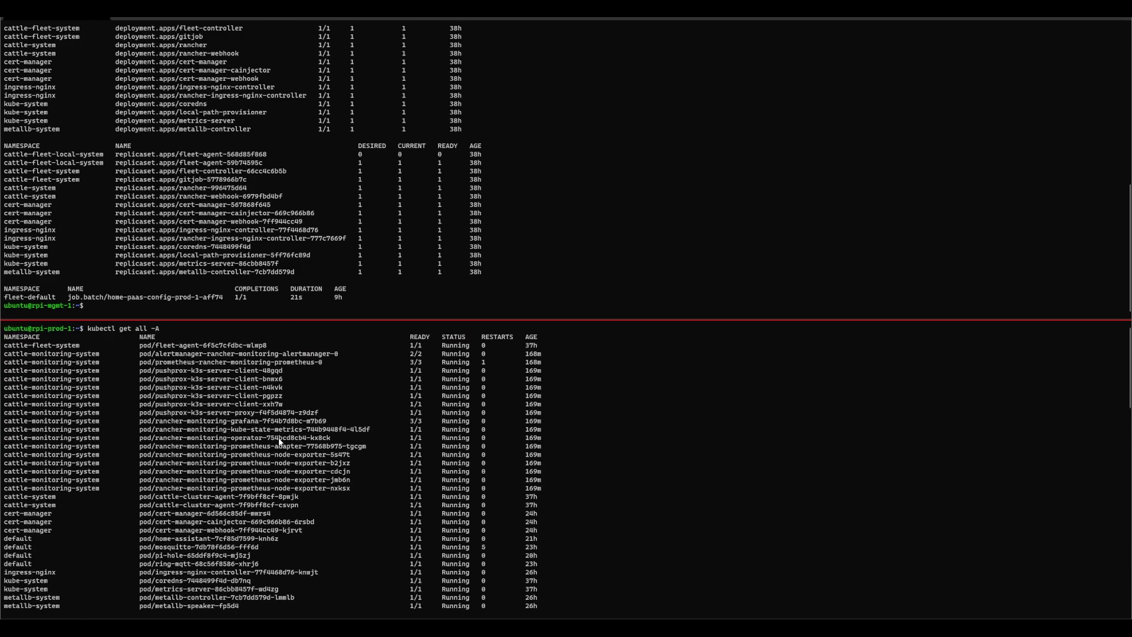
# Review the pods, services, daemon sets, deployments, replica sets and stateful sets listed for the rpi-prod-1 cluster
pyautogui.scroll(-2, 280, 441)
pyautogui.scroll(2, 254, 401)
pyautogui.scroll(-4, 238, 446)
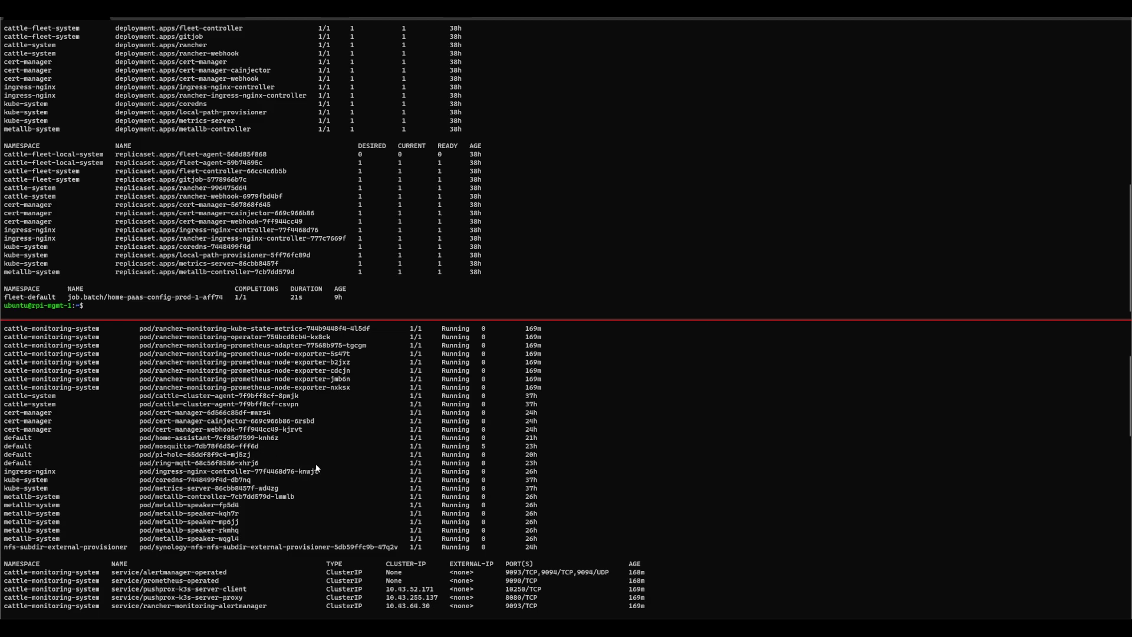
pyautogui.scroll(-9, 308, 433)
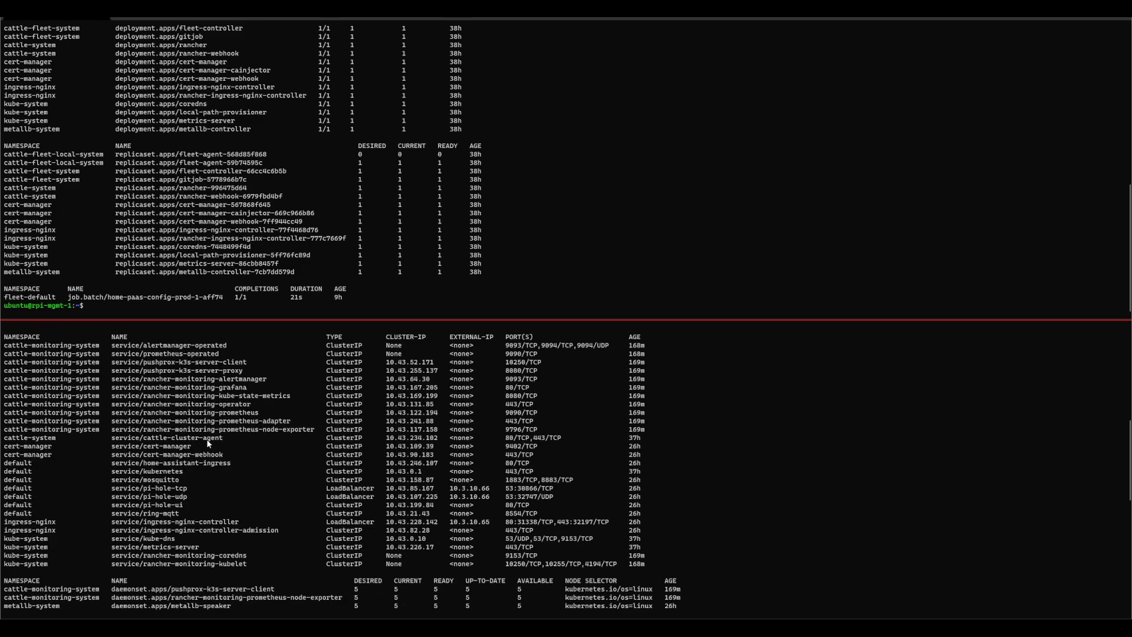
pyautogui.scroll(-1, 166, 498)
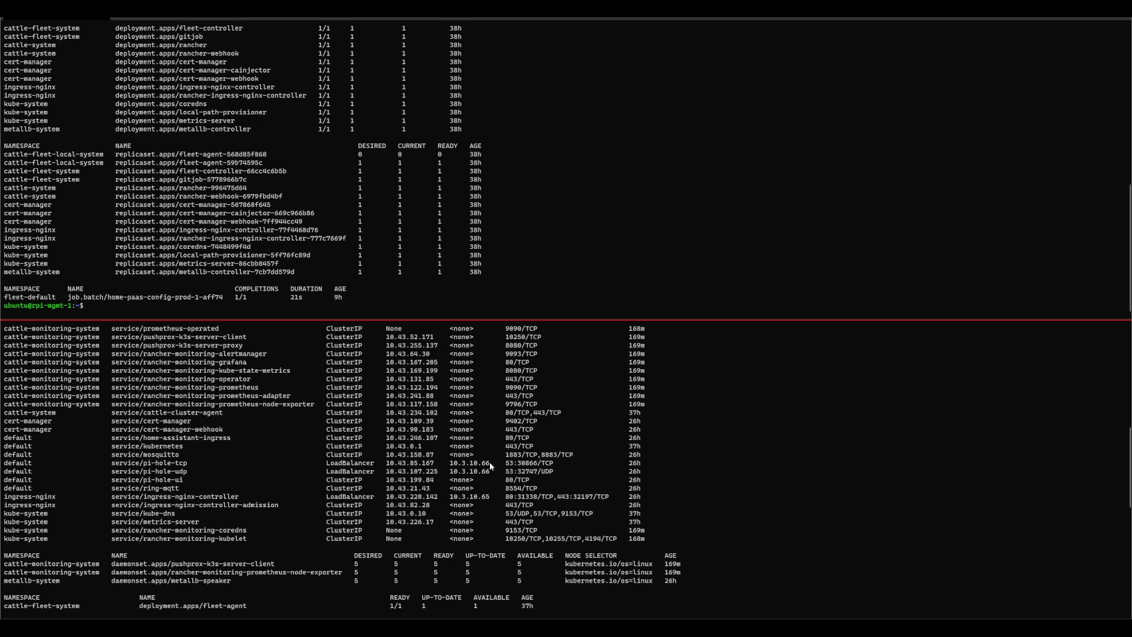
pyautogui.scroll(-2, 175, 467)
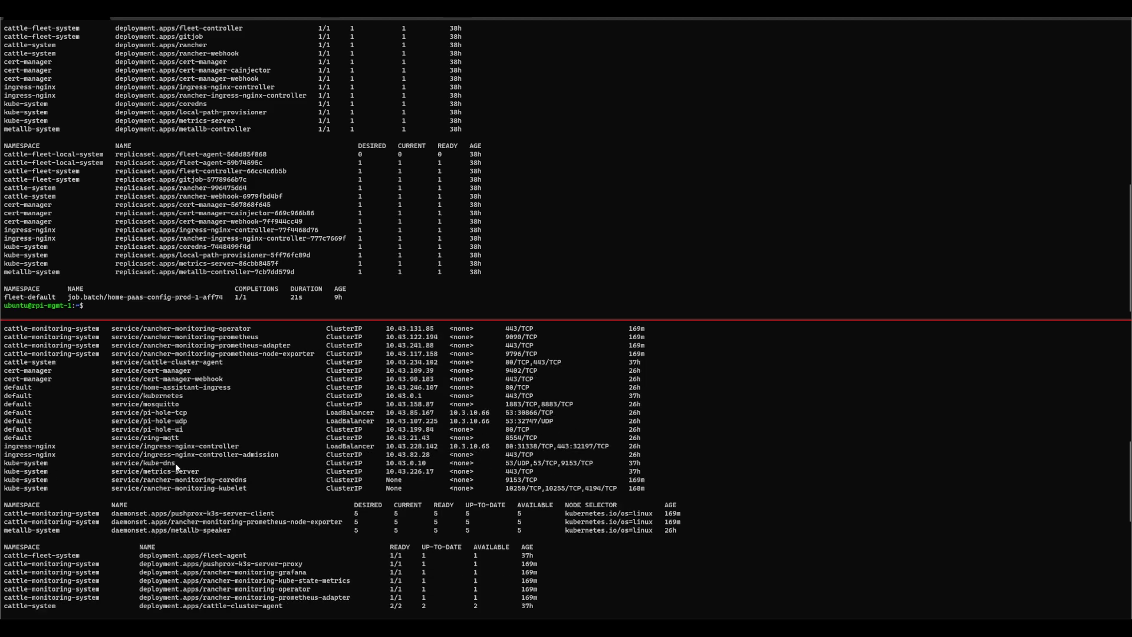
pyautogui.scroll(-3, 266, 534)
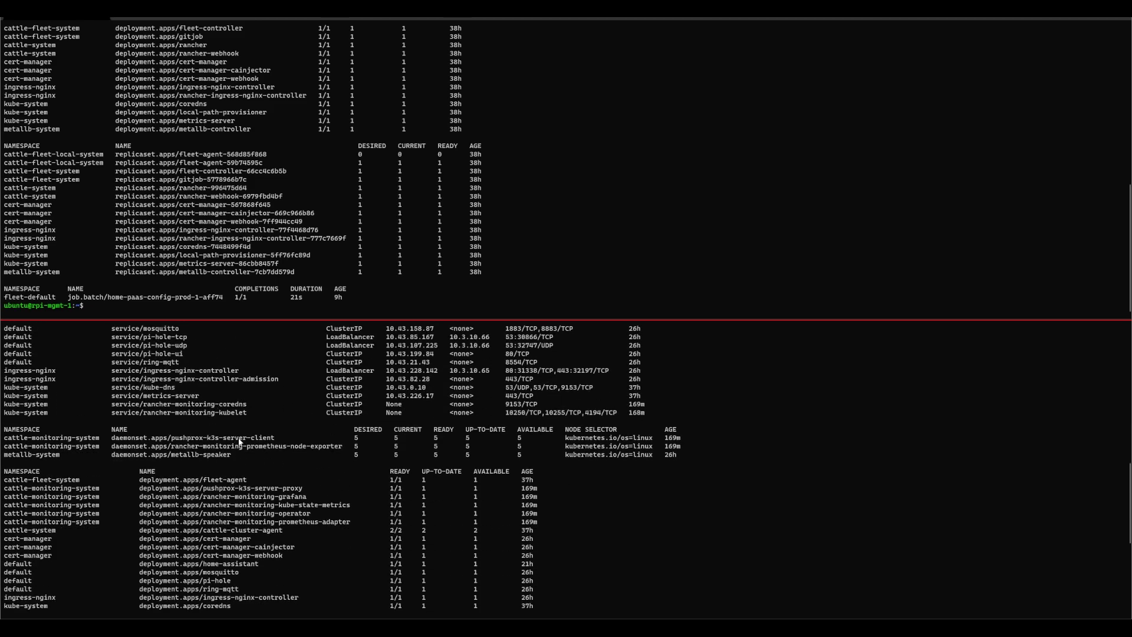
pyautogui.scroll(-10, 239, 441)
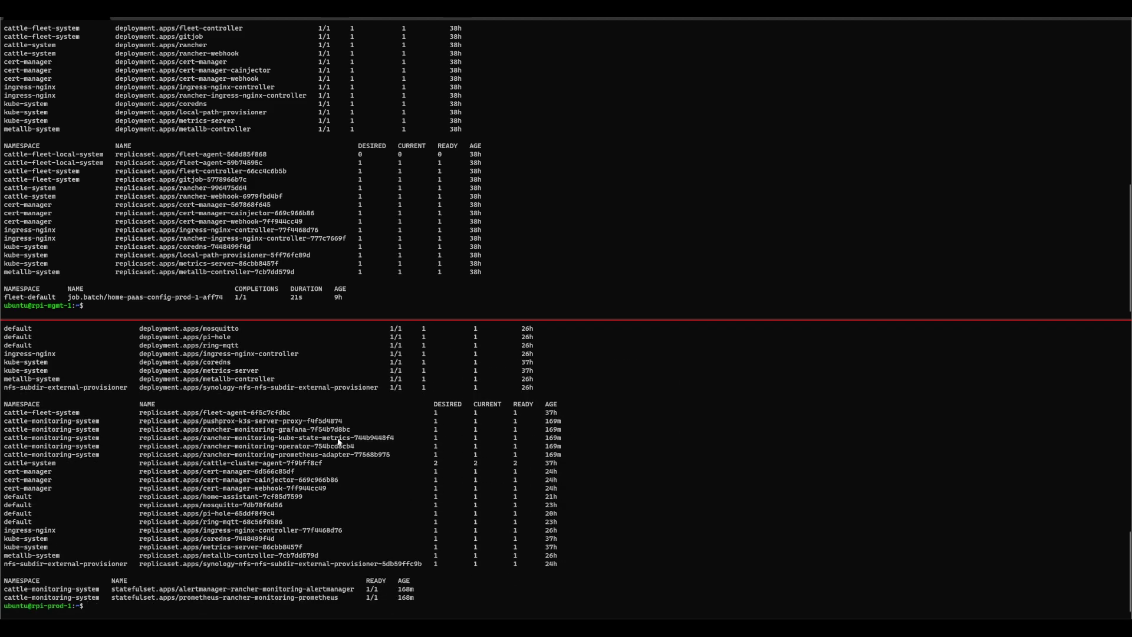